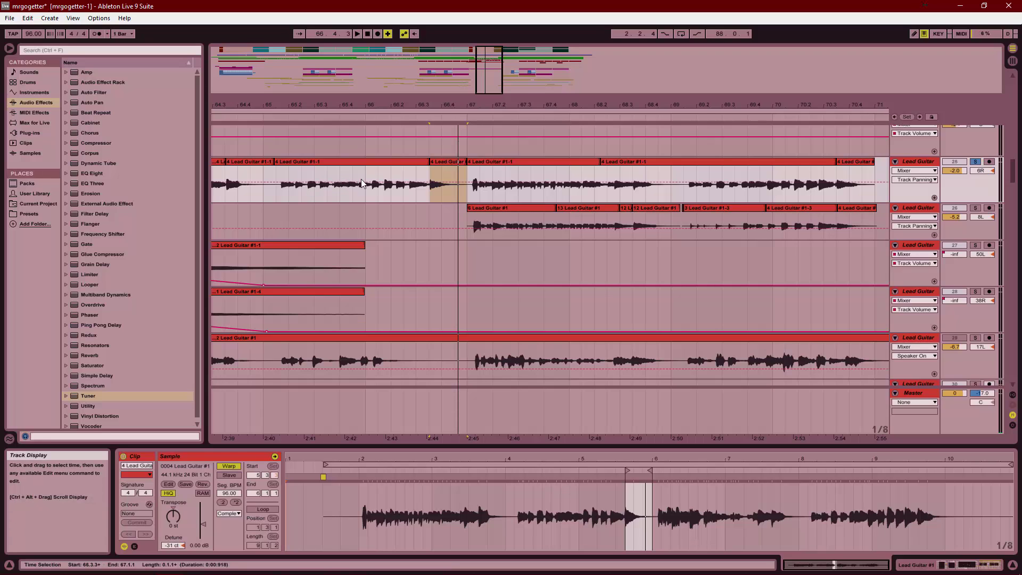
Step: Stretch the previous guitar clip over the short detuned clip and audition it from 66.3.1 and 66.1.1
{"action": "left_click", "coordinate": [452, 163]}
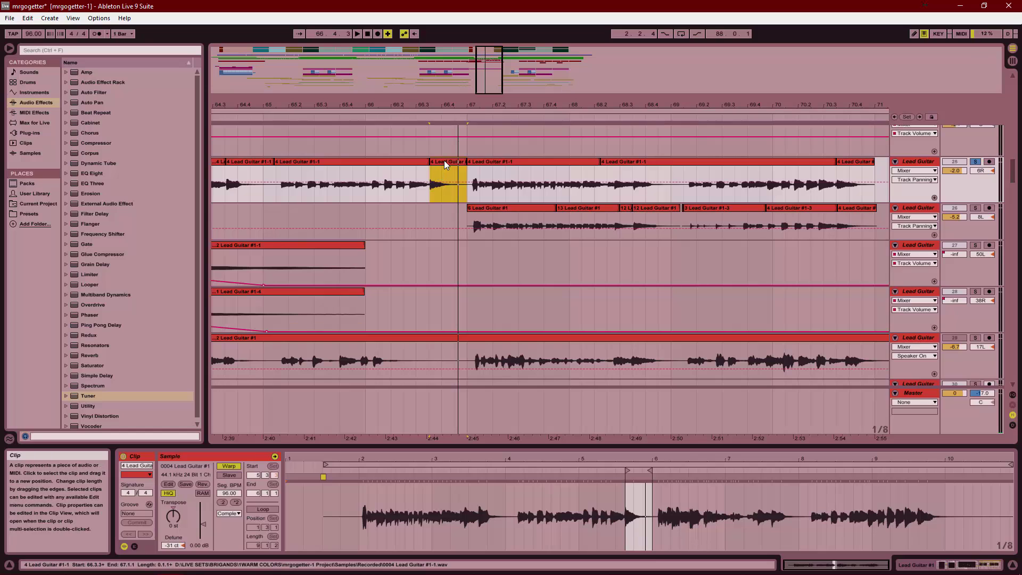
{"action": "left_click_drag", "start_coordinate": [428, 162], "coordinate": [468, 162]}
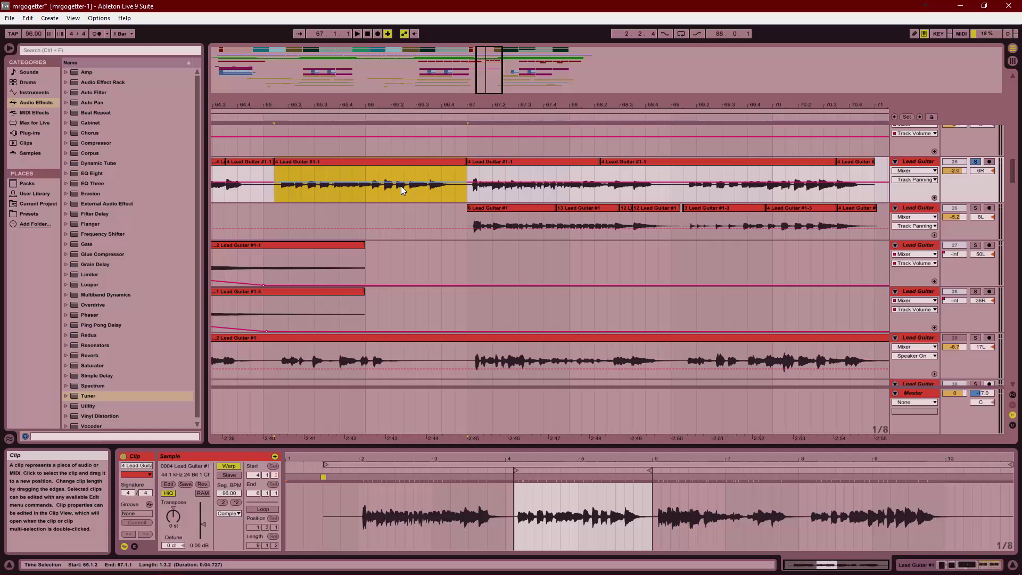
{"action": "left_click", "coordinate": [387, 193]}
{"action": "key", "text": "space"}
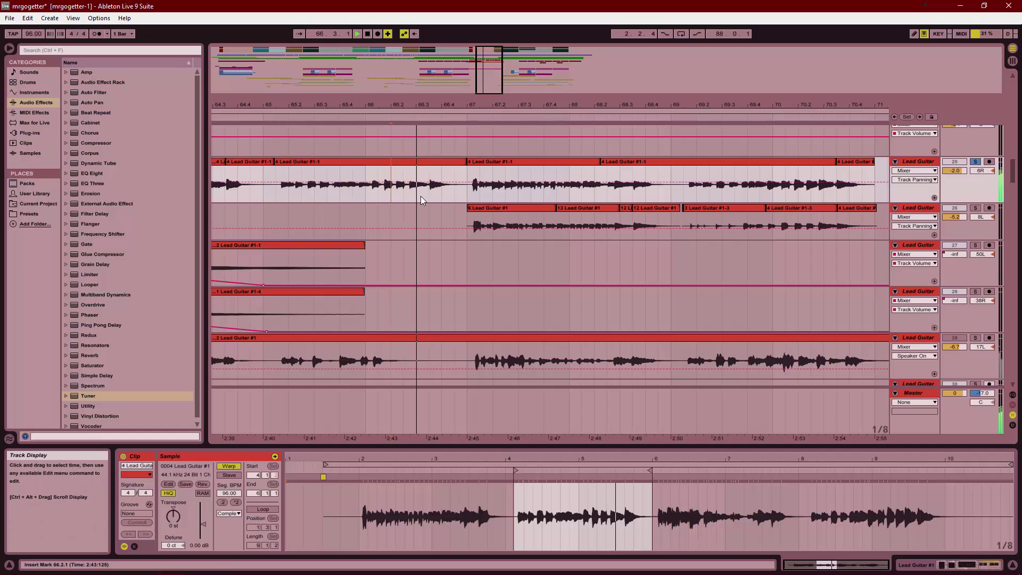
{"action": "key", "text": "space"}
{"action": "left_click", "coordinate": [417, 192]}
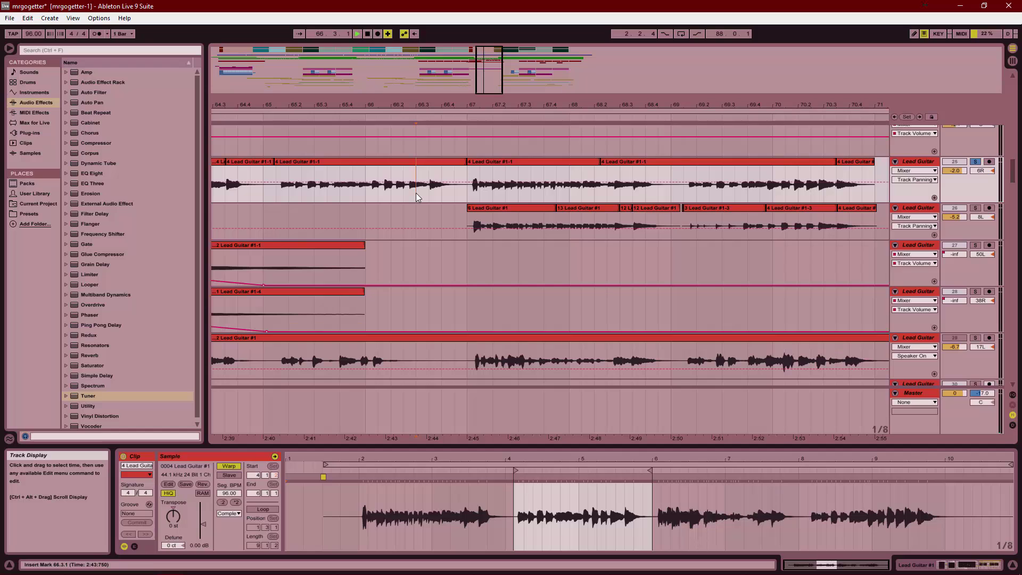
{"action": "key", "text": "space"}
{"action": "left_click", "coordinate": [364, 200]}
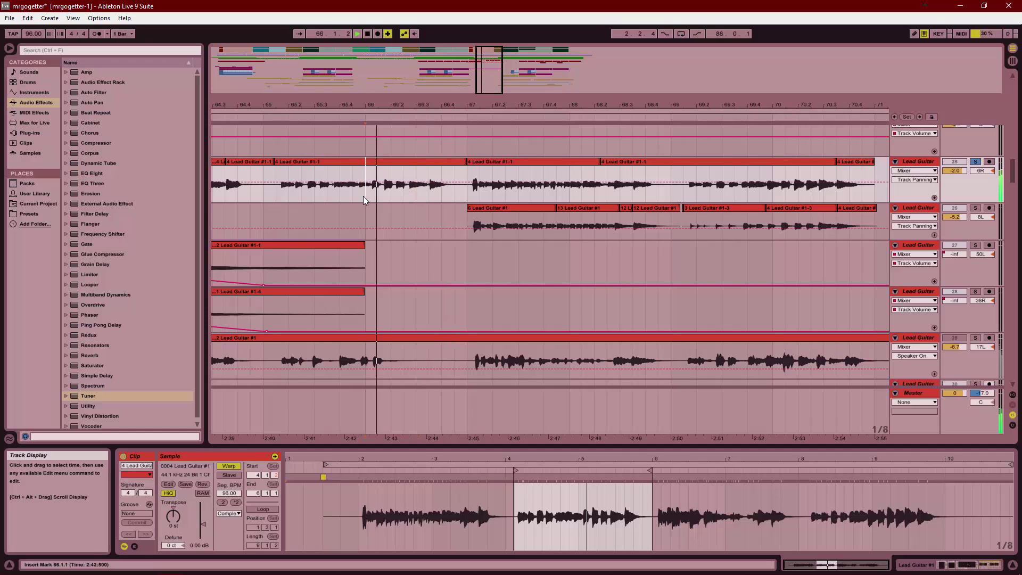
{"action": "key", "text": "space"}
Step: Undo the extension to restore the short clip, check its detune, and replay from 66.1.1
{"action": "left_click", "coordinate": [416, 192]}
{"action": "key", "text": "ctrl+e"}
{"action": "left_click", "coordinate": [416, 193]}
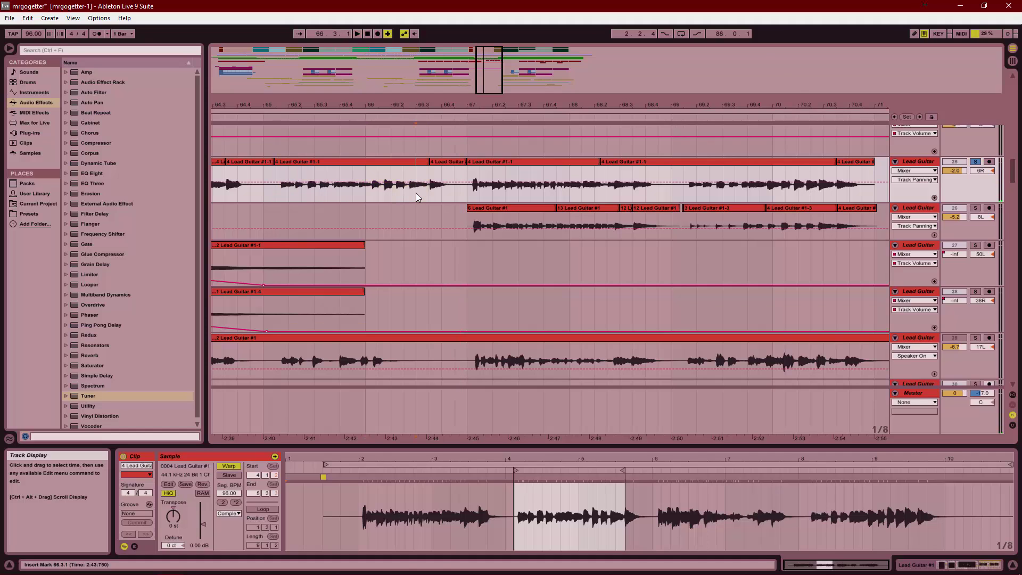
{"action": "left_click", "coordinate": [450, 162]}
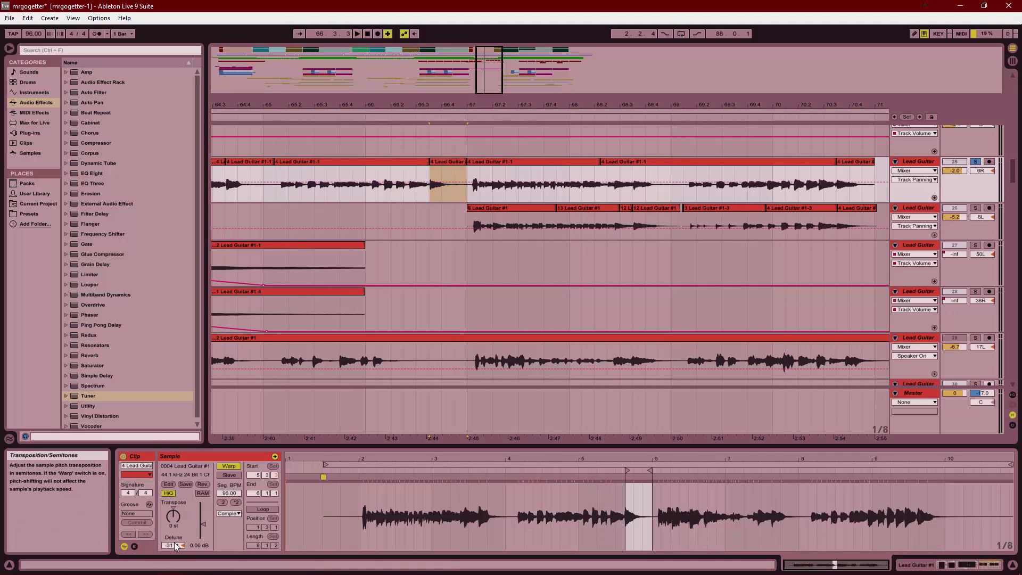
{"action": "left_click", "coordinate": [367, 193]}
{"action": "key", "text": "space"}
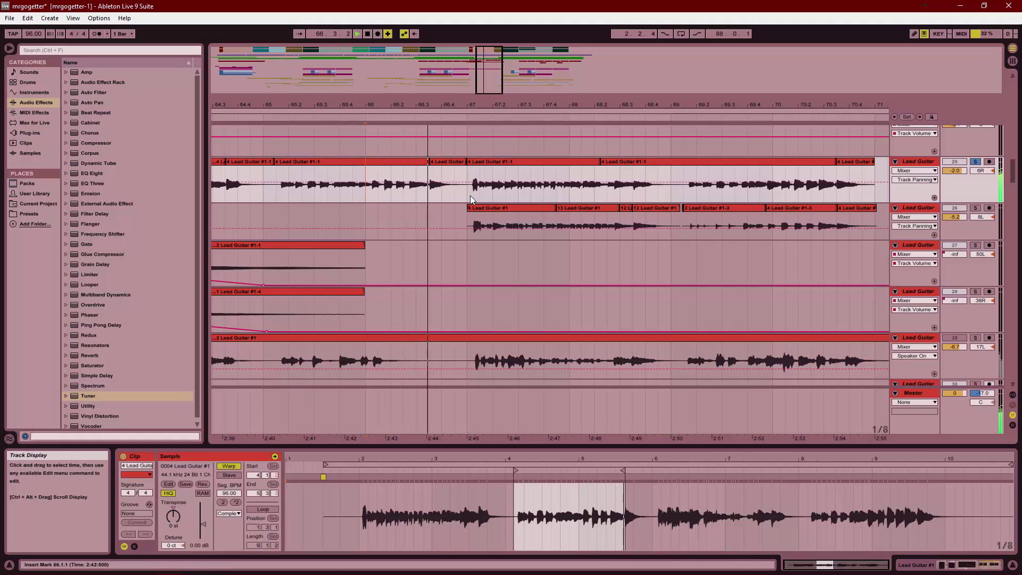
{"action": "key", "text": "space"}
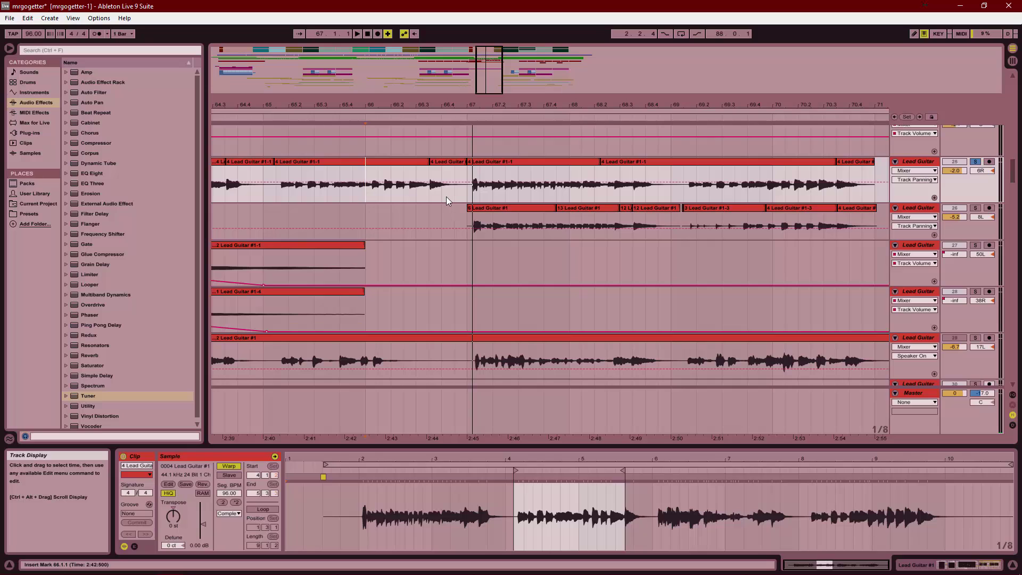
Step: Add a Tuner to the Lead Guitar track's effects and play the passage from 66.1.1 through it
{"action": "left_click", "coordinate": [428, 190]}
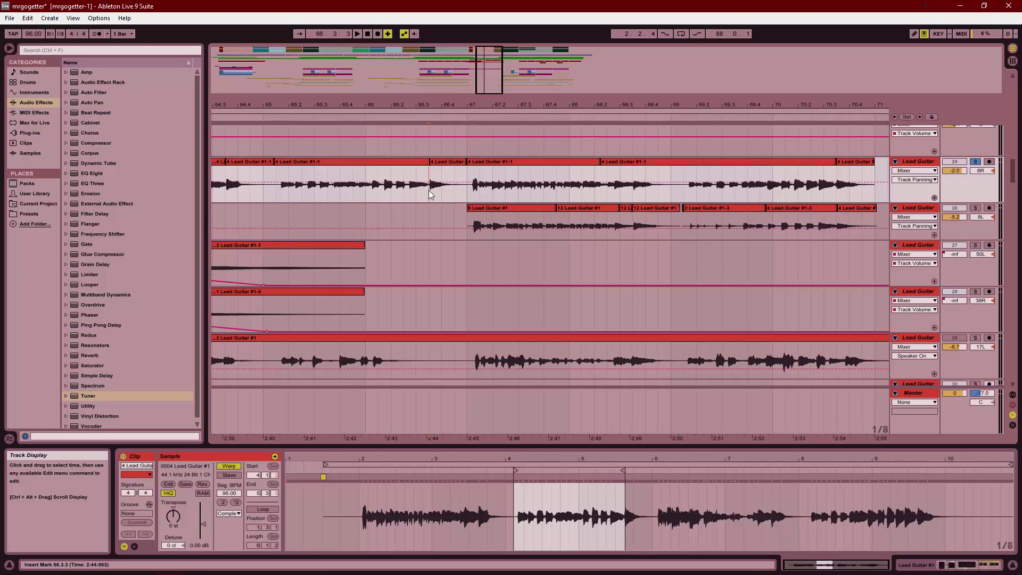
{"action": "left_click", "coordinate": [89, 396]}
{"action": "key", "text": "Return"}
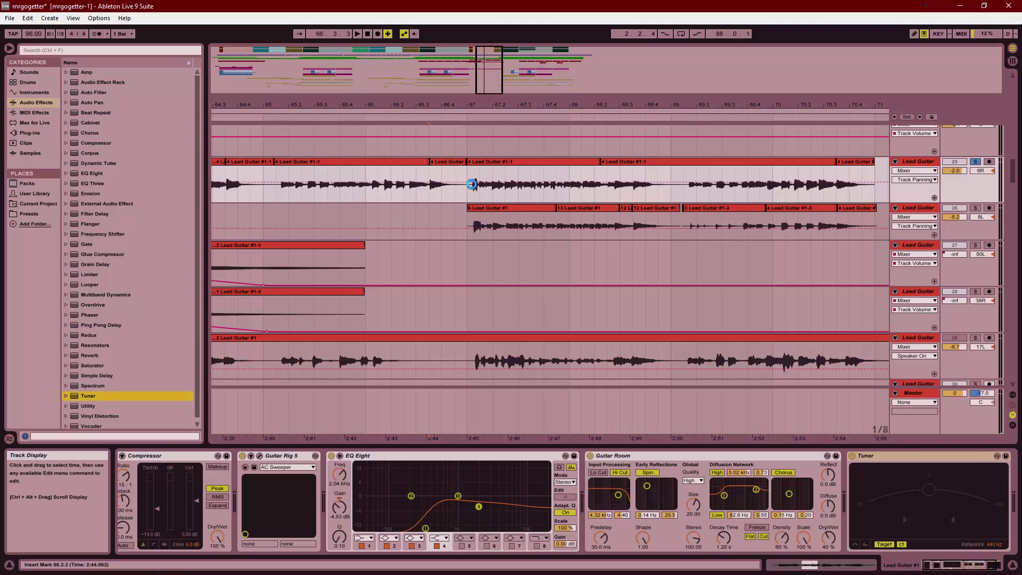
{"action": "left_click", "coordinate": [365, 194]}
{"action": "key", "text": "space"}
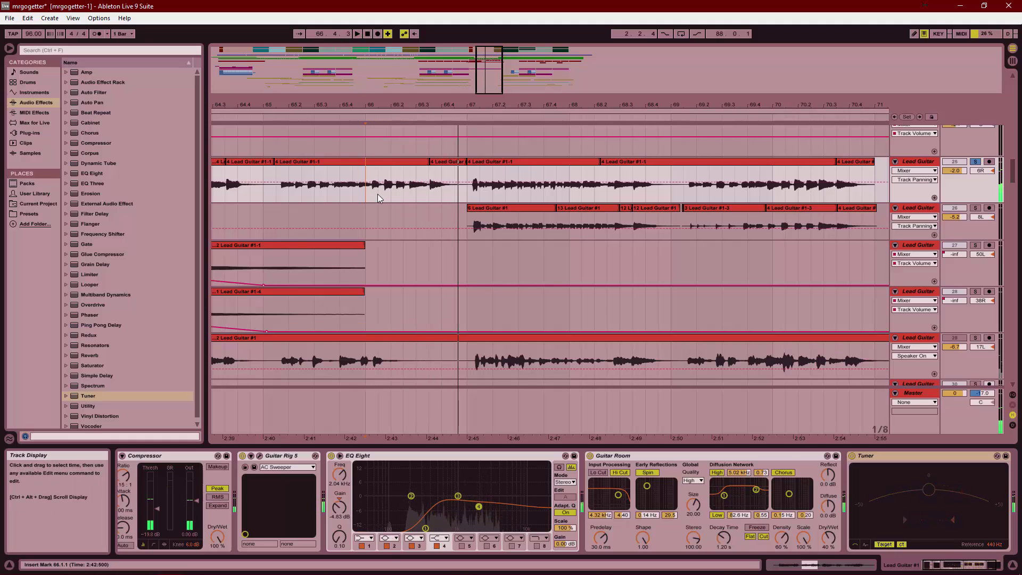
{"action": "key", "text": "space"}
{"action": "left_click", "coordinate": [414, 194]}
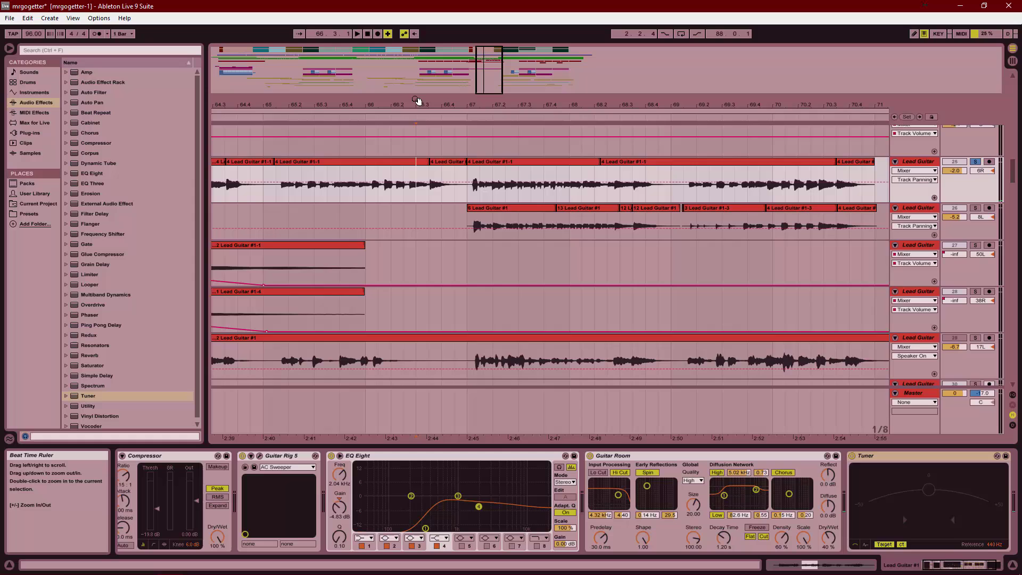
Step: Zoom in around bar 66, select the short 4 Lead Guitar #1-1 clip's span, and play it
{"action": "left_click_drag", "start_coordinate": [417, 102], "coordinate": [412, 140]}
{"action": "left_click", "coordinate": [396, 195]}
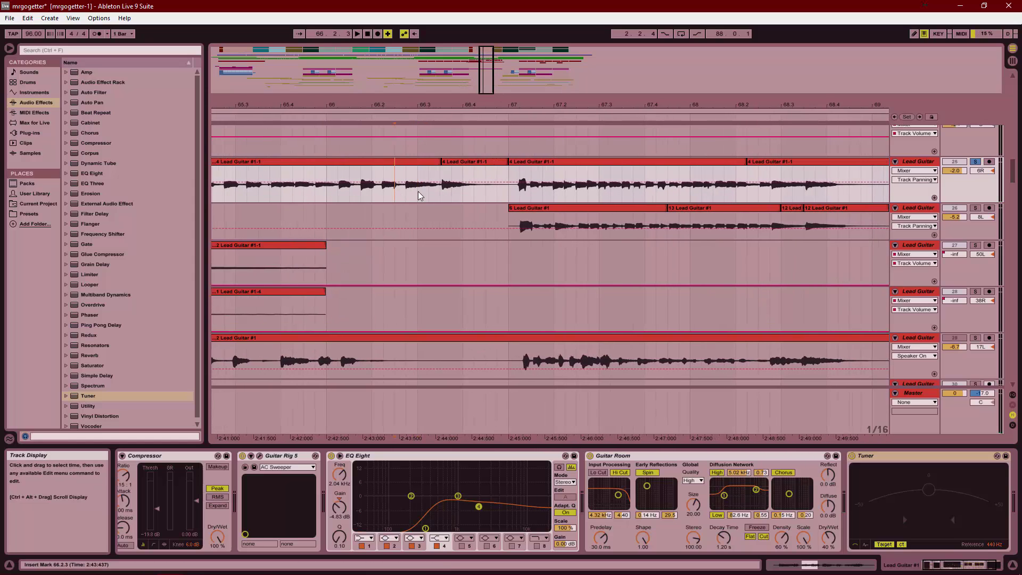
{"action": "left_click", "coordinate": [452, 162]}
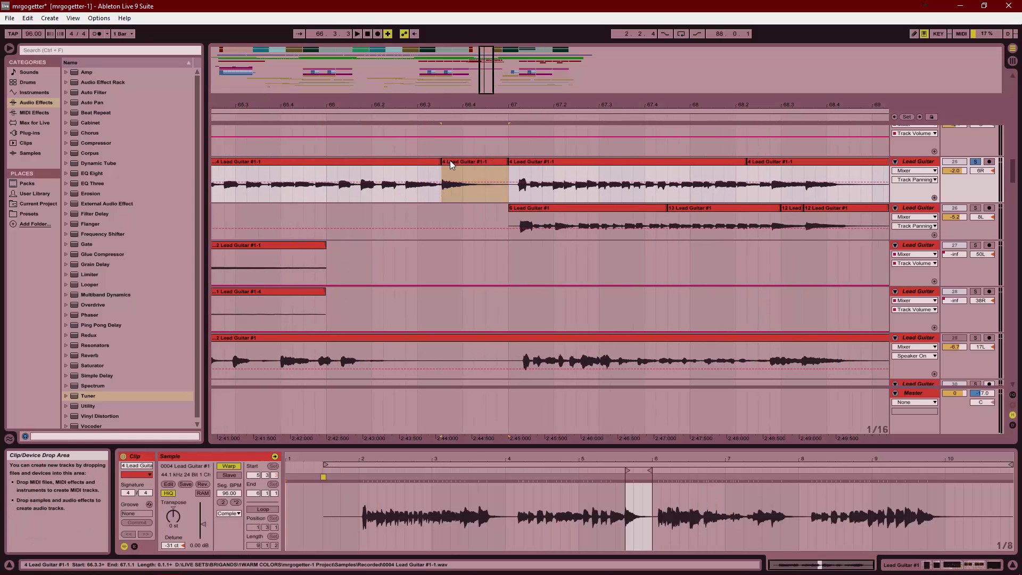
{"action": "left_click_drag", "start_coordinate": [441, 186], "coordinate": [508, 190]}
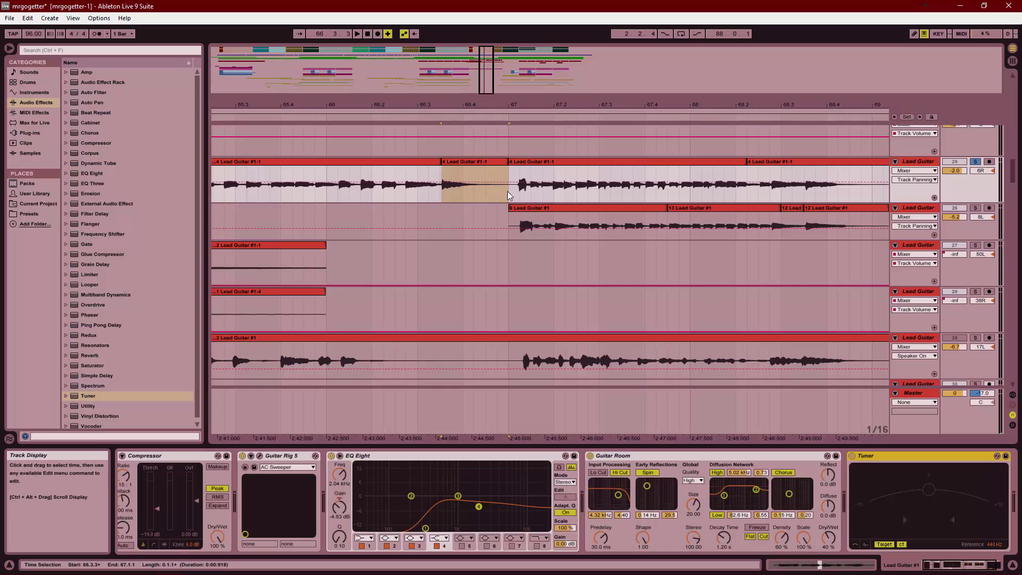
{"action": "key", "text": "space"}
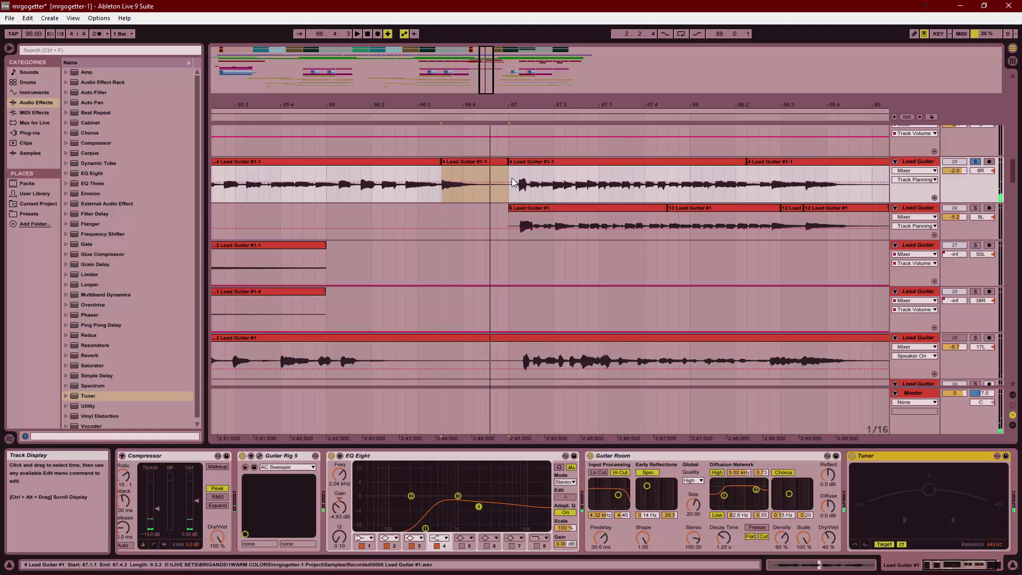
Step: Give the short 4 Lead Guitar #1-1 clip a 45 ct detune and read its pitch on the Tuner
{"action": "double_click", "coordinate": [475, 162]}
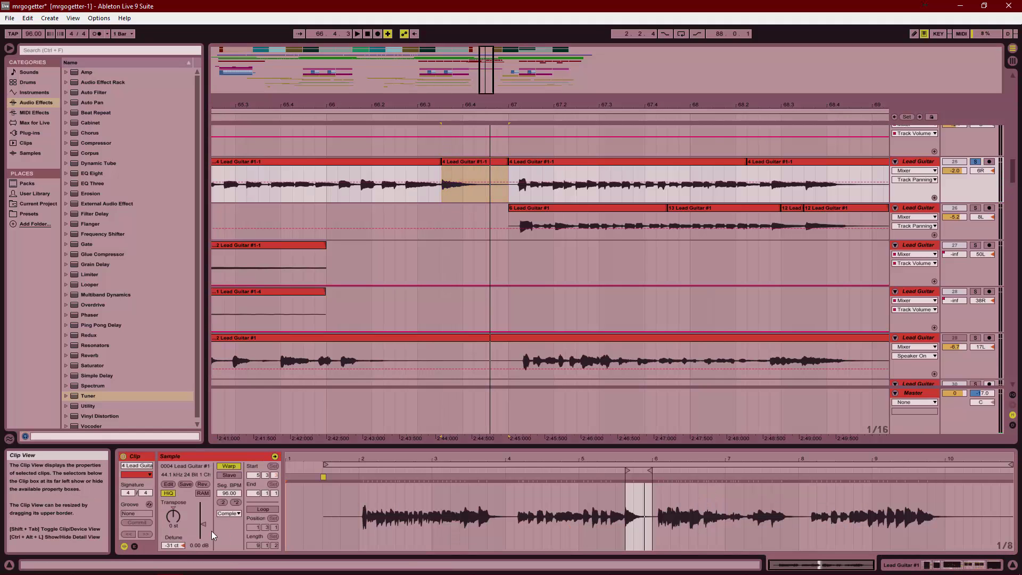
{"action": "left_click", "coordinate": [176, 546]}
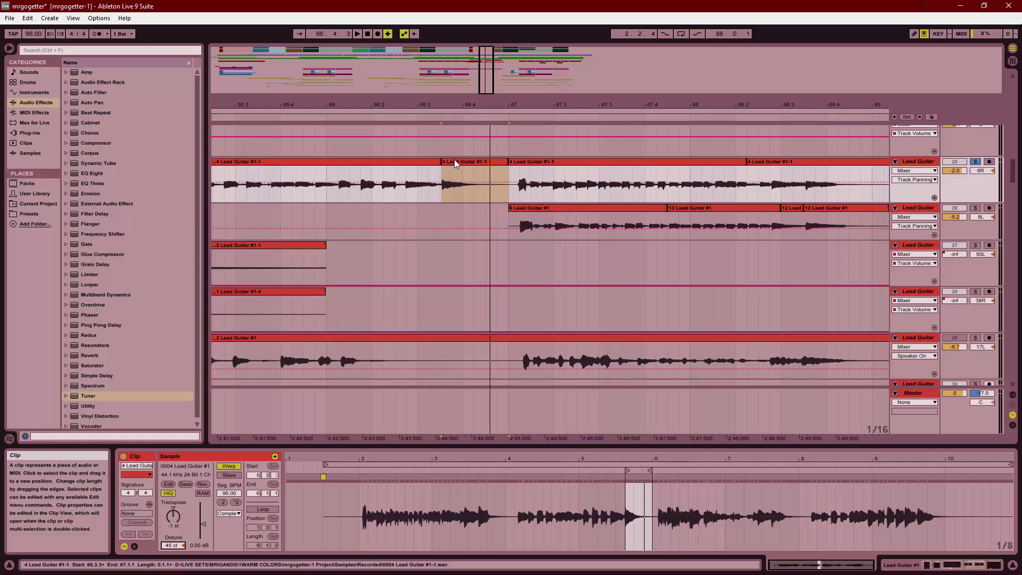
{"action": "key", "text": "space"}
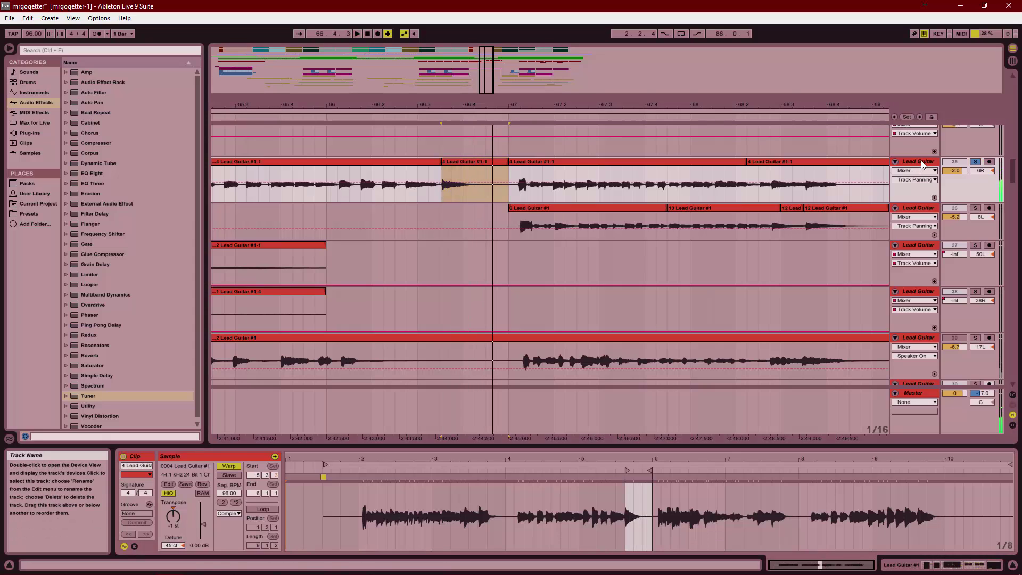
{"action": "double_click", "coordinate": [923, 164]}
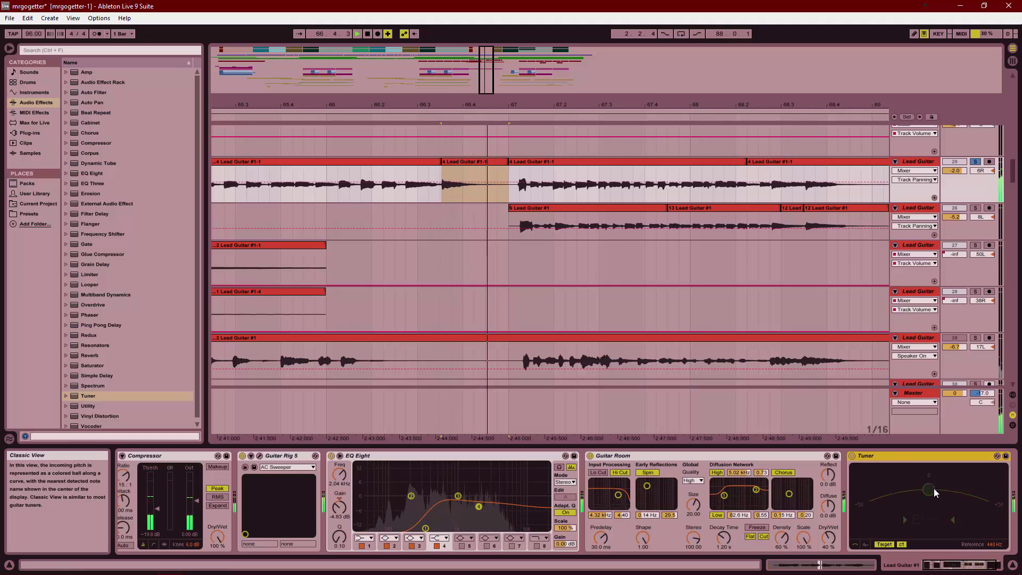
{"action": "left_click", "coordinate": [343, 198]}
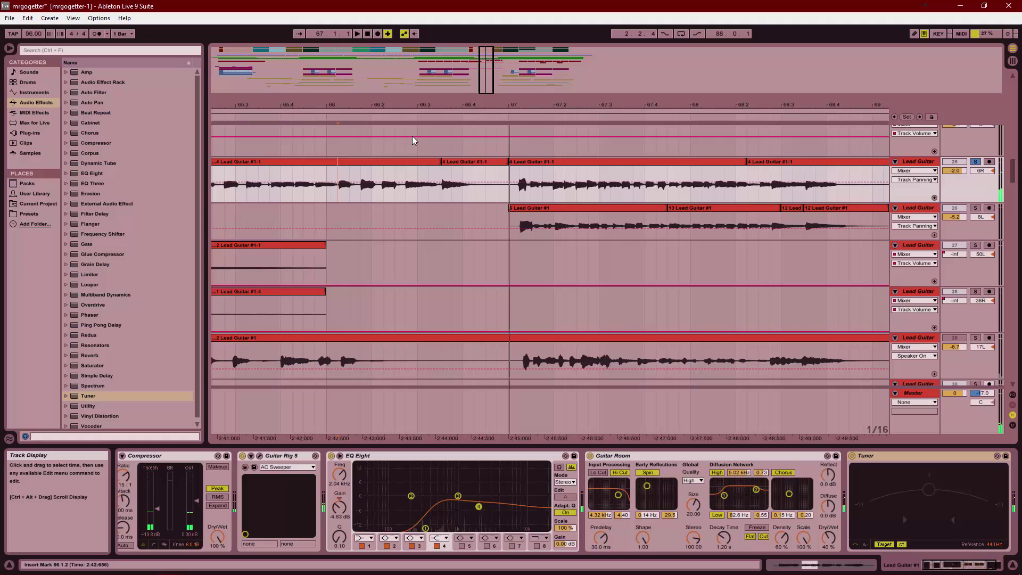
Step: Zoom in on the sour note and move the 4 Lead Guitar #1-1 clip's start to 66.3.3
{"action": "left_click_drag", "start_coordinate": [420, 103], "coordinate": [477, 188]}
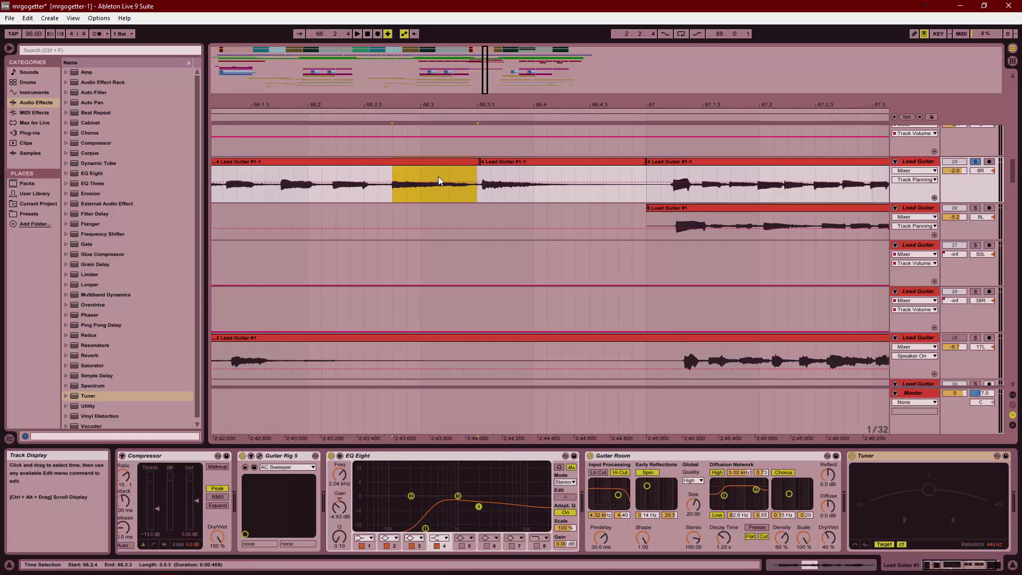
{"action": "left_click_drag", "start_coordinate": [480, 162], "coordinate": [381, 165]}
{"action": "double_click", "coordinate": [411, 162]}
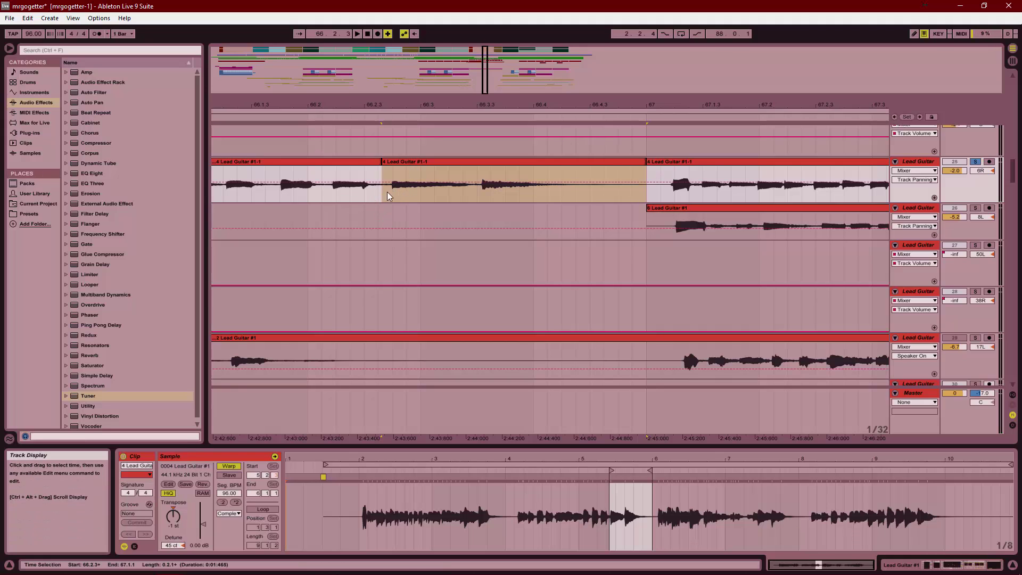
{"action": "key", "text": "shift+Tab"}
{"action": "left_click", "coordinate": [237, 191]}
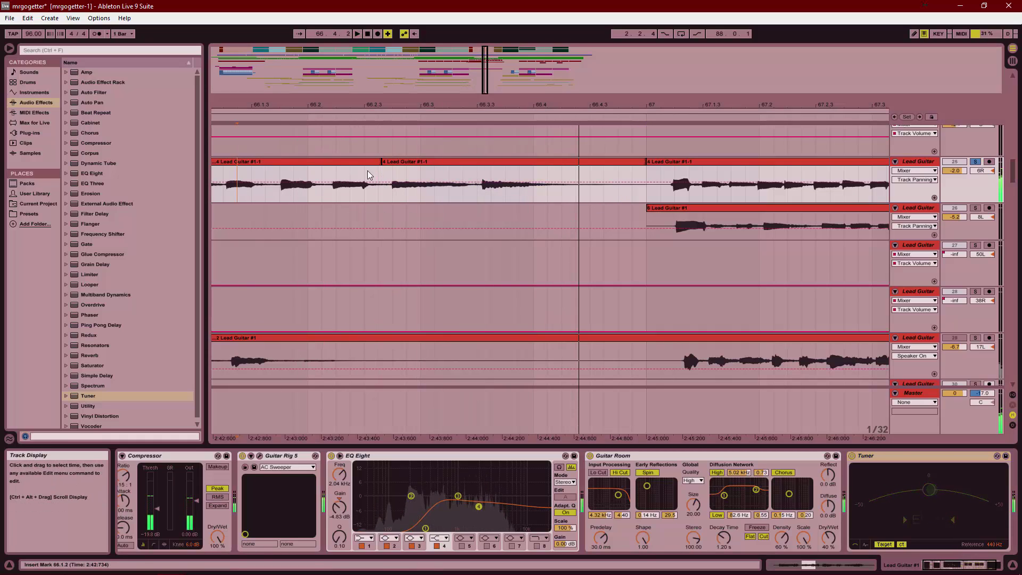
{"action": "left_click", "coordinate": [405, 161]}
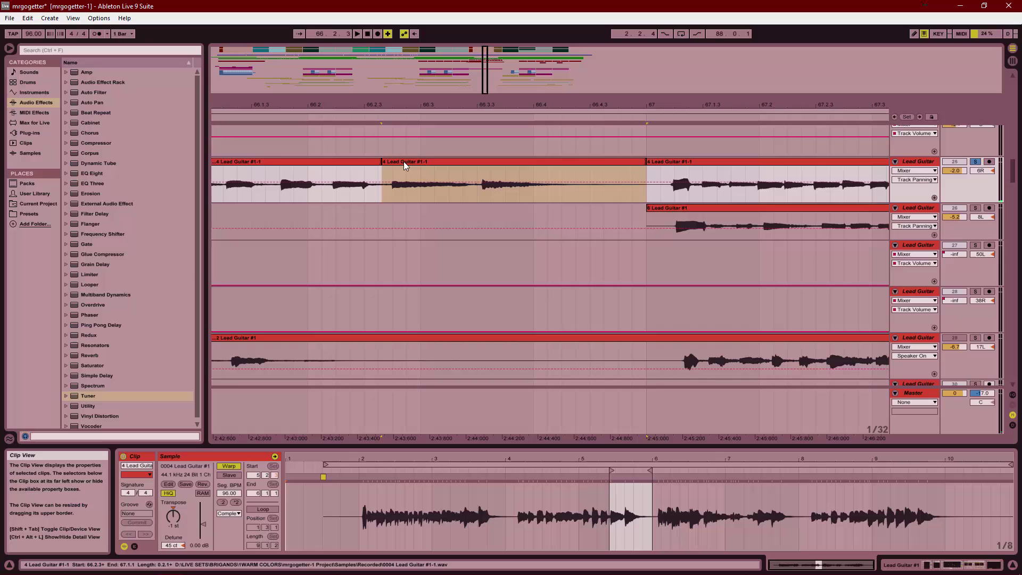
{"action": "left_click_drag", "start_coordinate": [404, 163], "coordinate": [500, 160]}
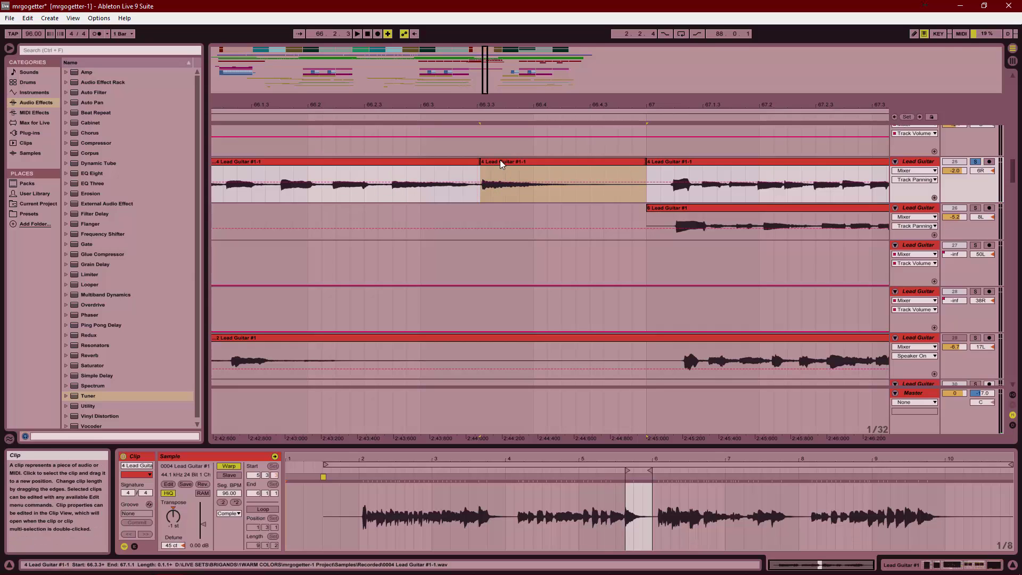
{"action": "scroll", "coordinate": [511, 176], "scroll_direction": "up", "scroll_amount": 3}
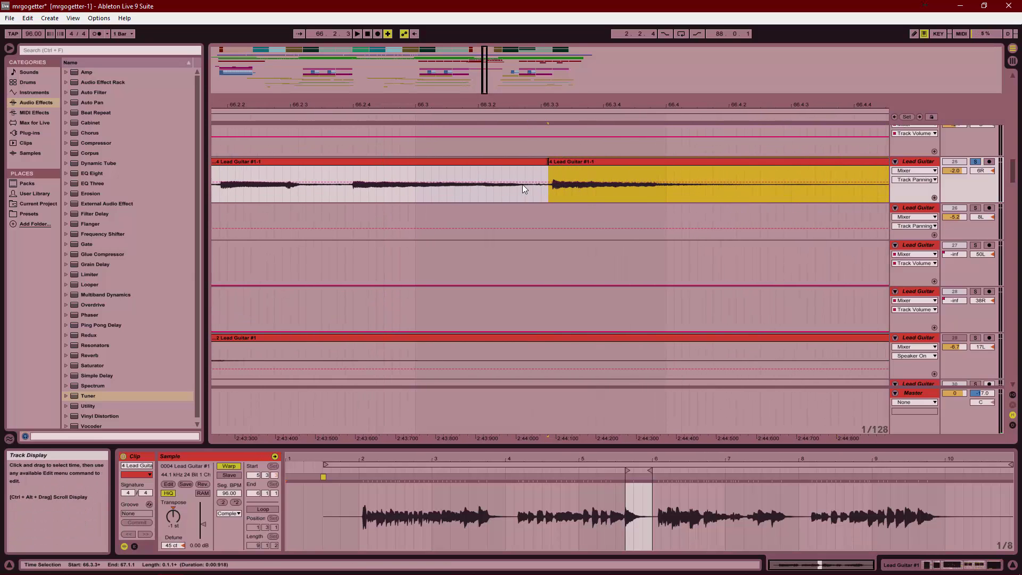
Step: Split the 66.2.4–66.3.3 note into its own clip and detune it to −20 ct
{"action": "left_click_drag", "start_coordinate": [547, 193], "coordinate": [352, 197]}
{"action": "key", "text": "ctrl+e"}
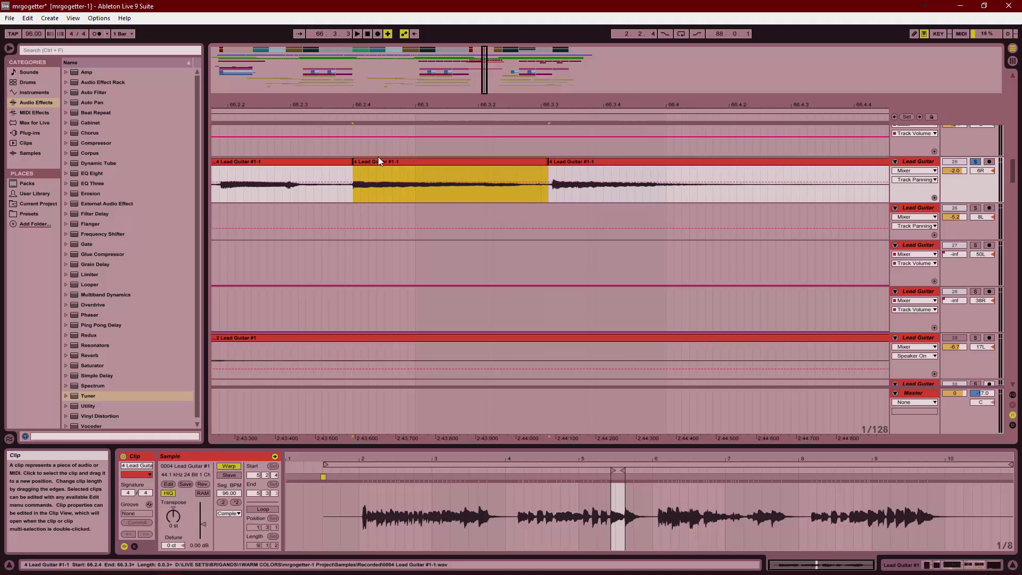
{"action": "left_click", "coordinate": [379, 159]}
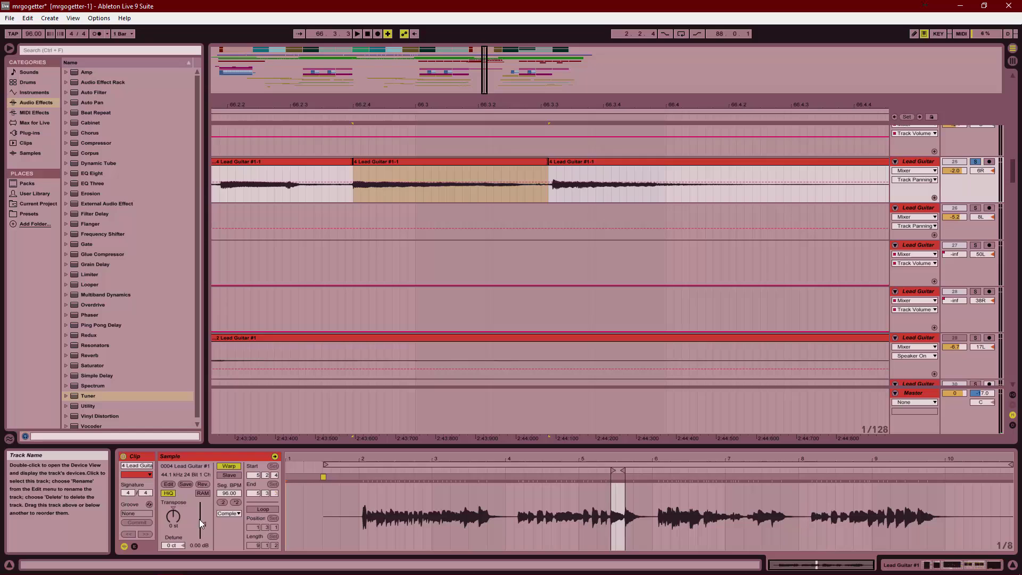
{"action": "left_click_drag", "start_coordinate": [179, 547], "coordinate": [180, 554]}
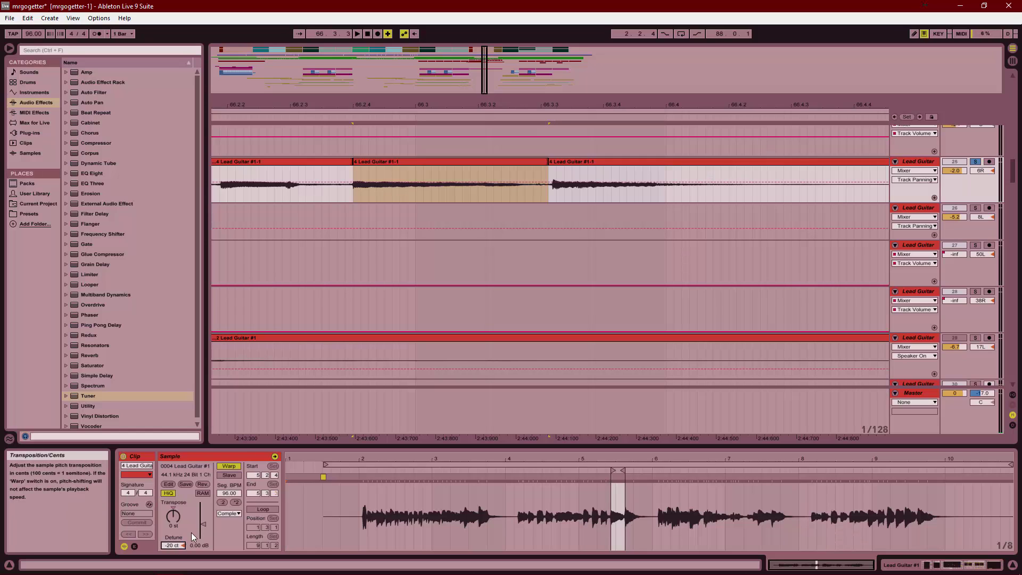
{"action": "left_click", "coordinate": [920, 161]}
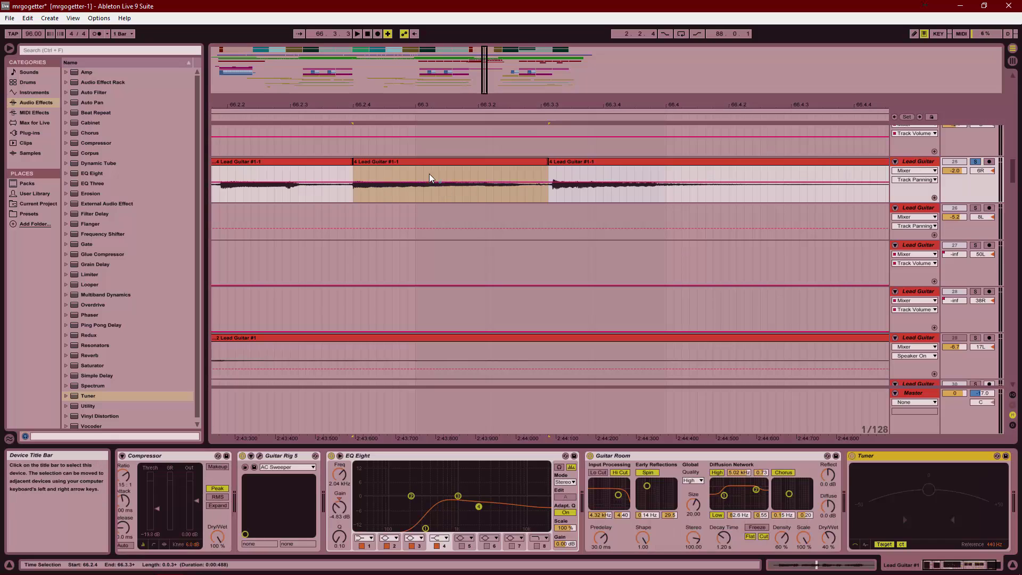
{"action": "key", "text": "space"}
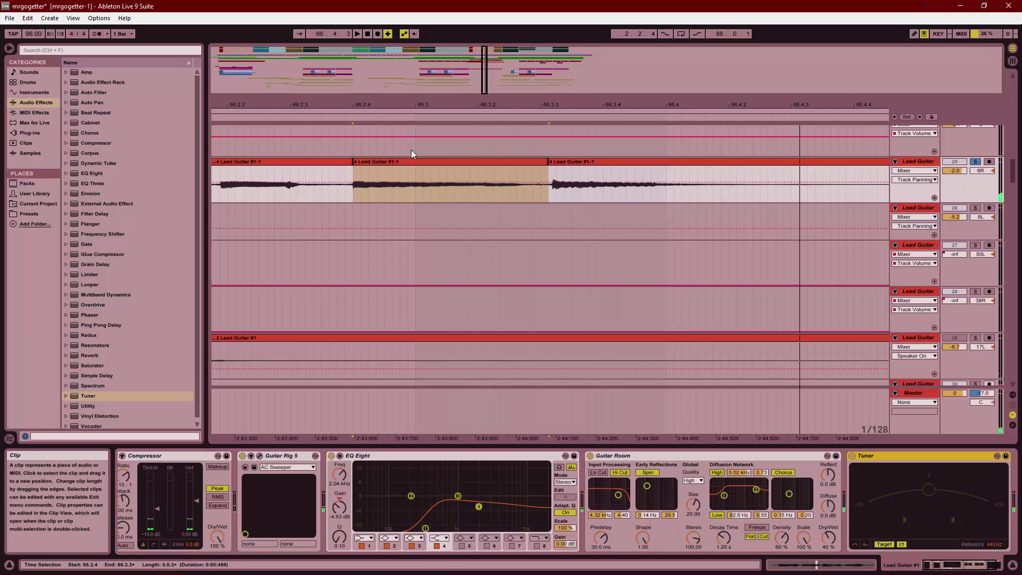
{"action": "mouse_move", "coordinate": [430, 109]}
{"action": "left_mouse_down"}
{"action": "mouse_move", "coordinate": [428, 96]}
{"action": "mouse_move", "coordinate": [428, 108]}
{"action": "left_mouse_up"}
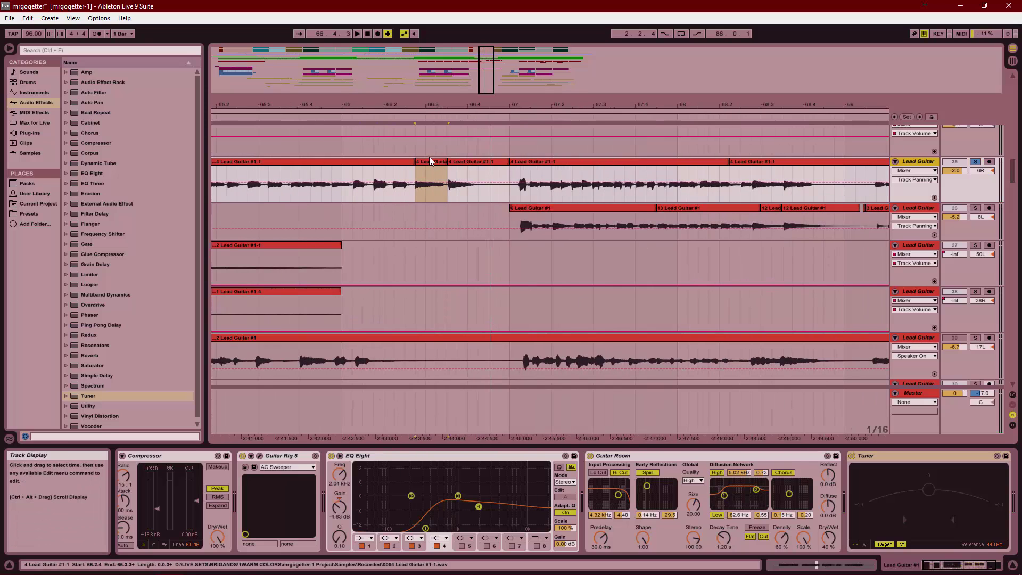
{"action": "key", "text": "space"}
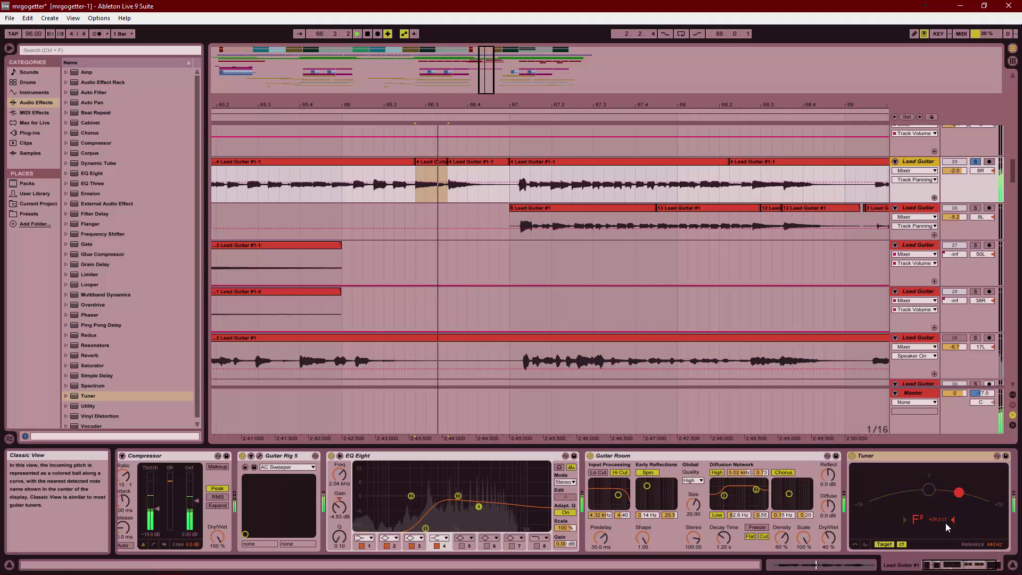
{"action": "key", "text": "space"}
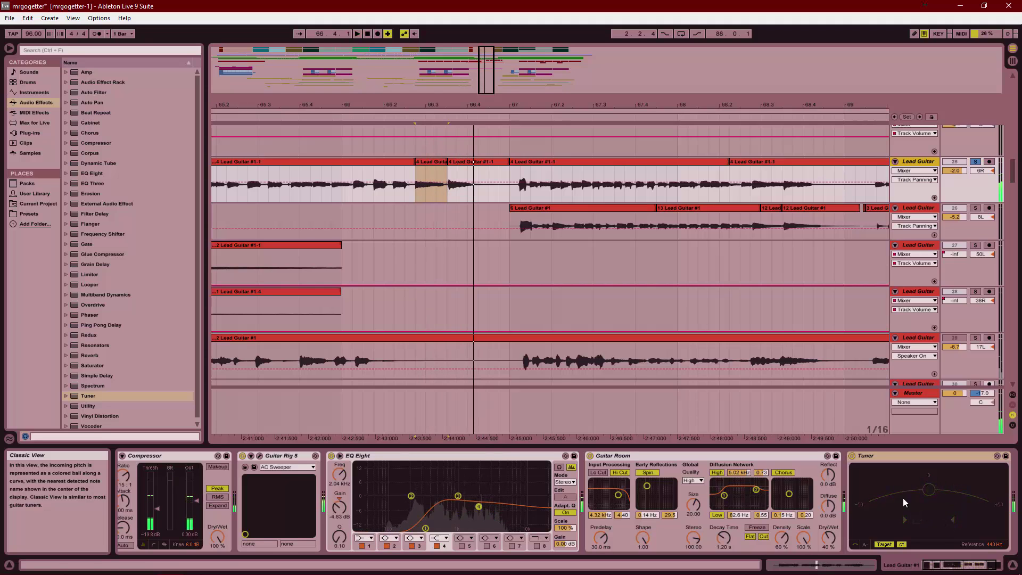
{"action": "left_click", "coordinate": [432, 163]}
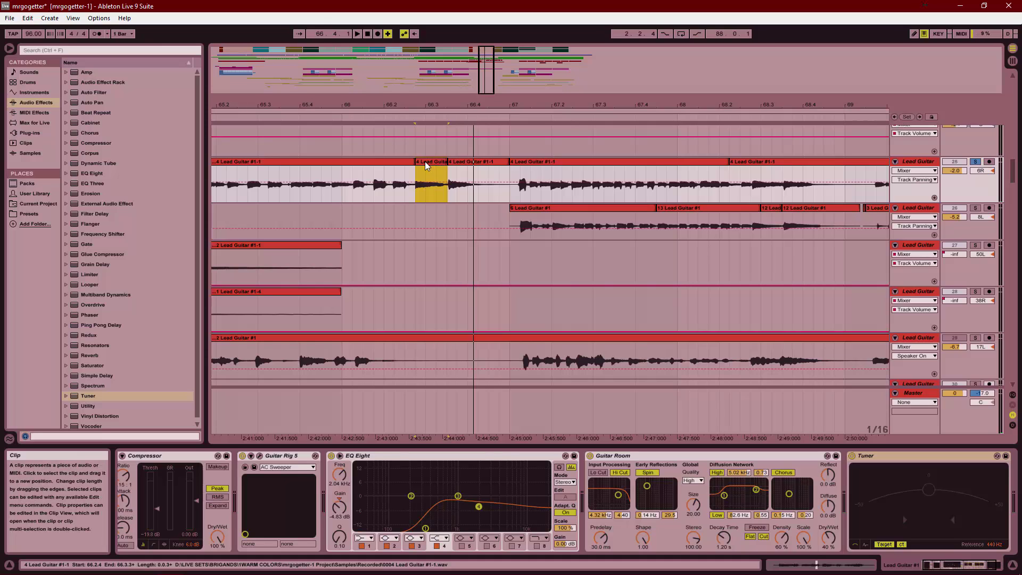
{"action": "key", "text": "space"}
{"action": "left_click", "coordinate": [336, 191]}
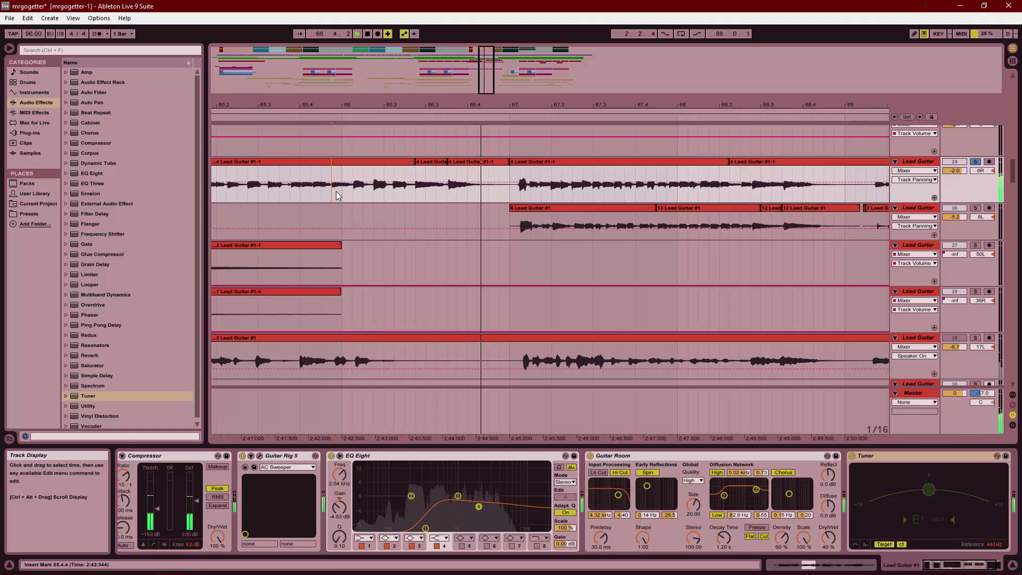
{"action": "key", "text": "space"}
{"action": "left_click", "coordinate": [231, 191]}
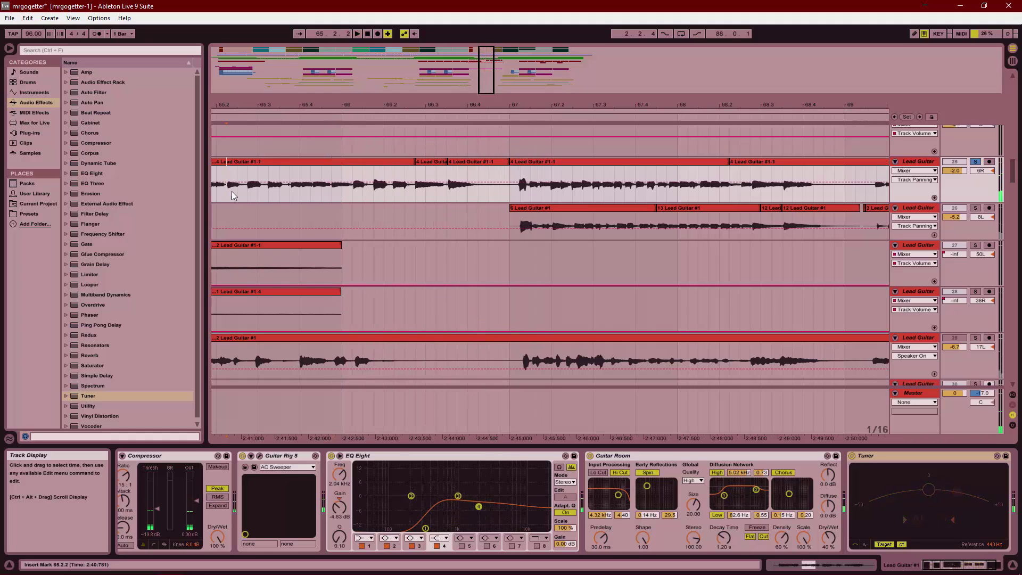
{"action": "key", "text": "space"}
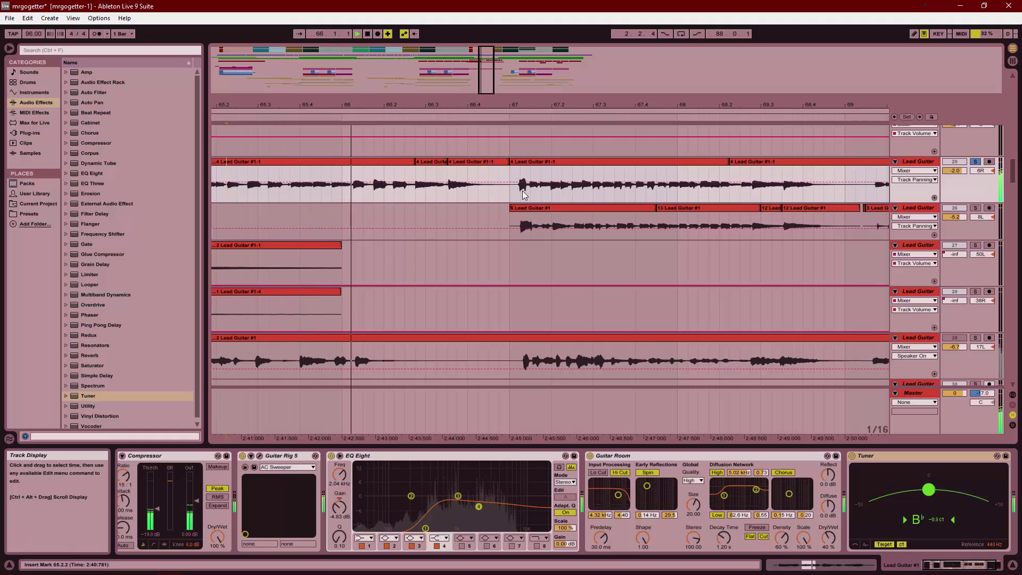
{"action": "key", "text": "space"}
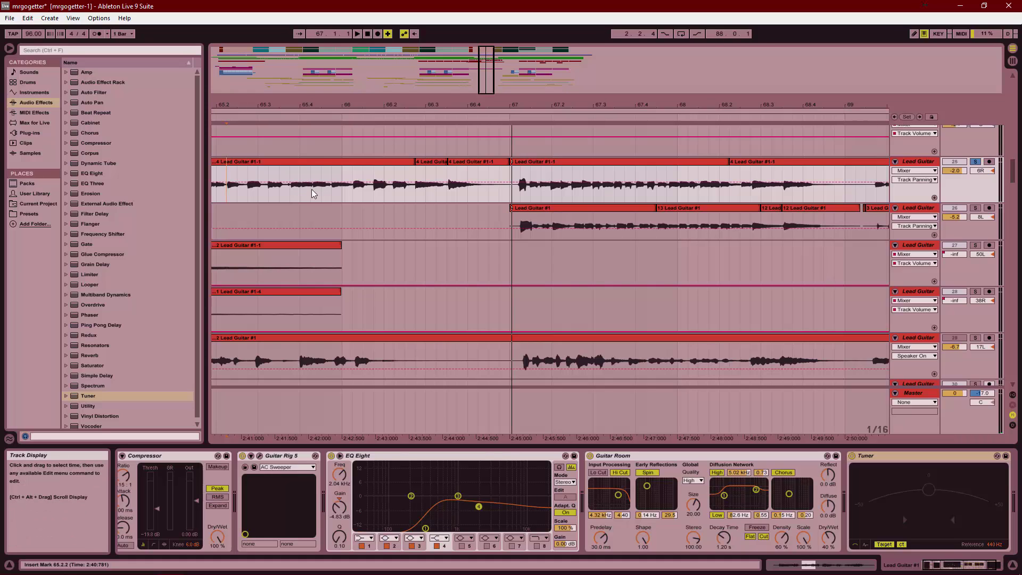
{"action": "left_click", "coordinate": [423, 163]}
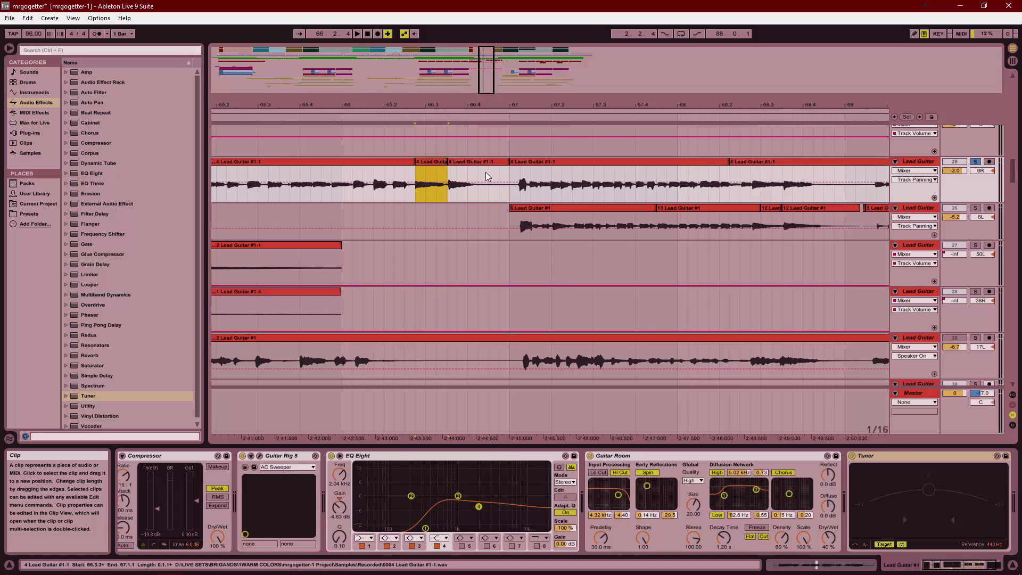
{"action": "left_click", "coordinate": [900, 457]}
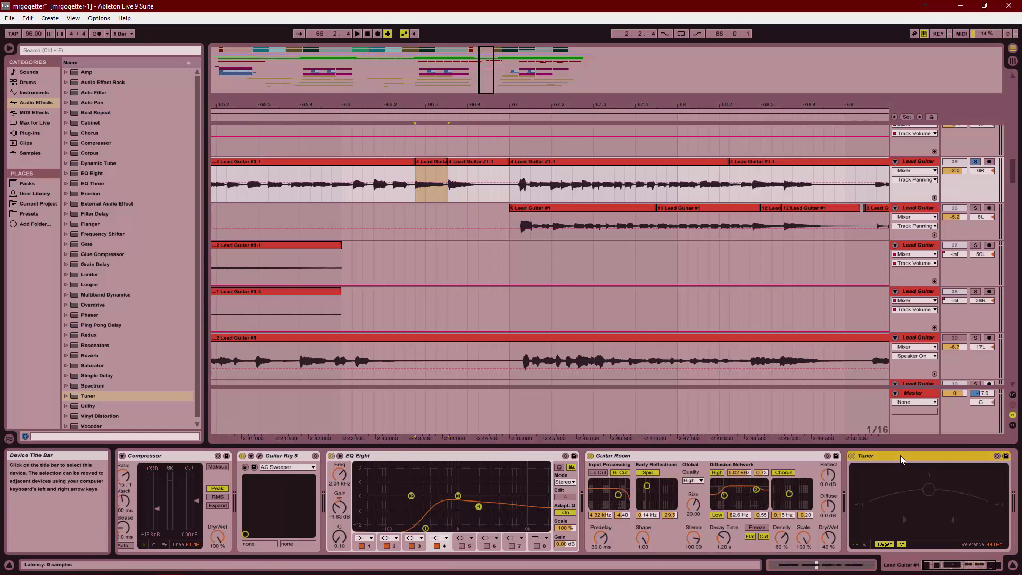